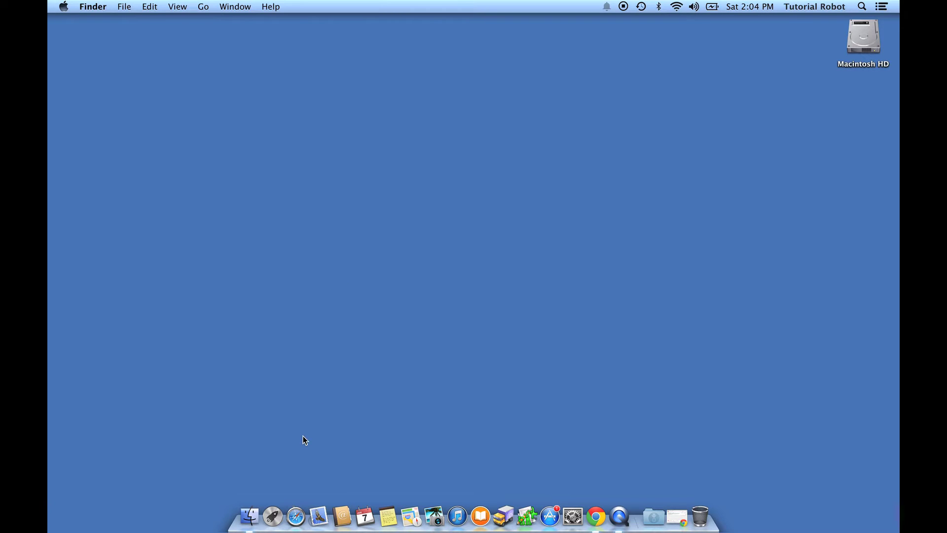
Search Google for 'menu meters' in Safari and shift the browser window right.
left_click(296, 517)
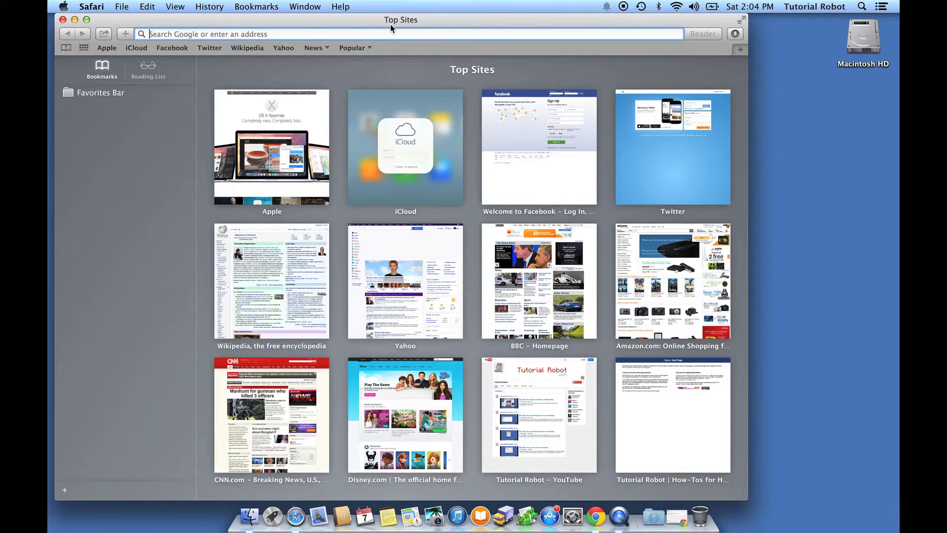
type("menu met")
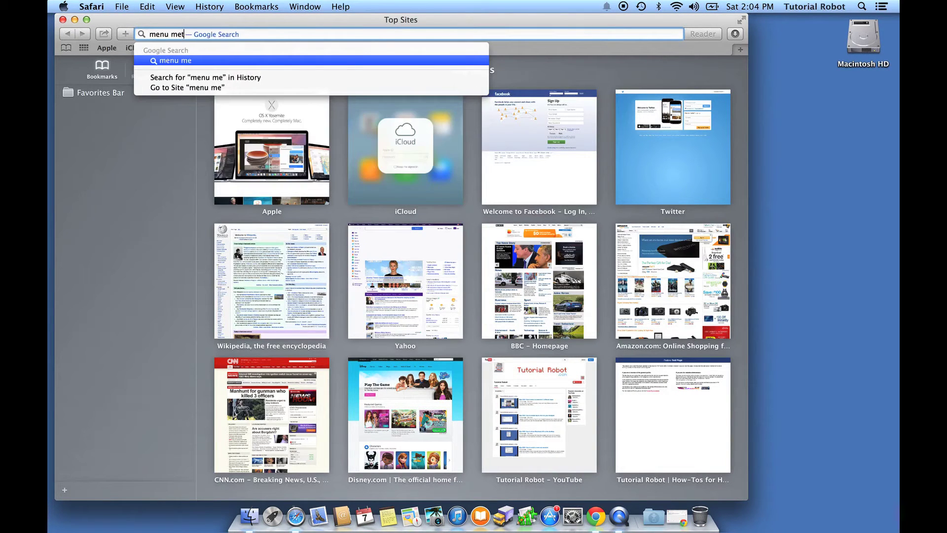
type("ers")
key("Return")
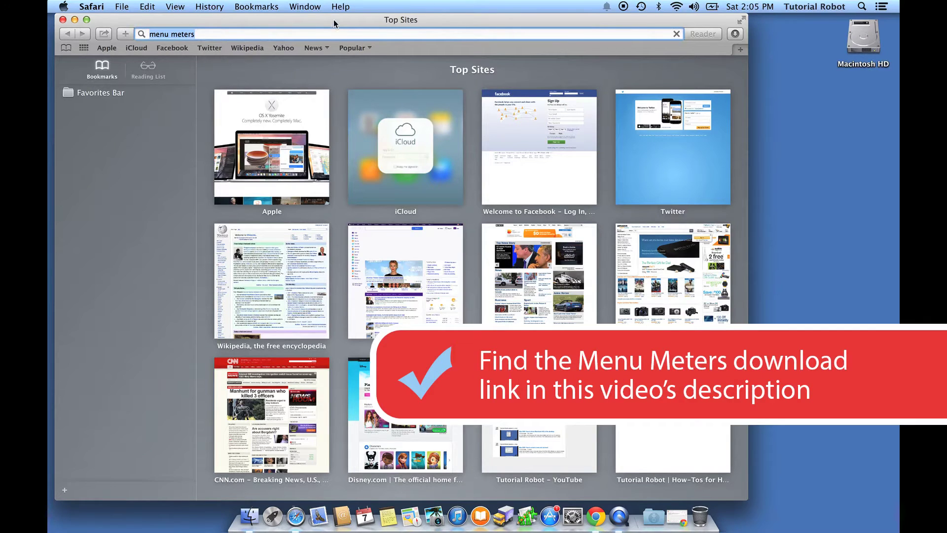
left_click_drag(334, 22, 411, 22)
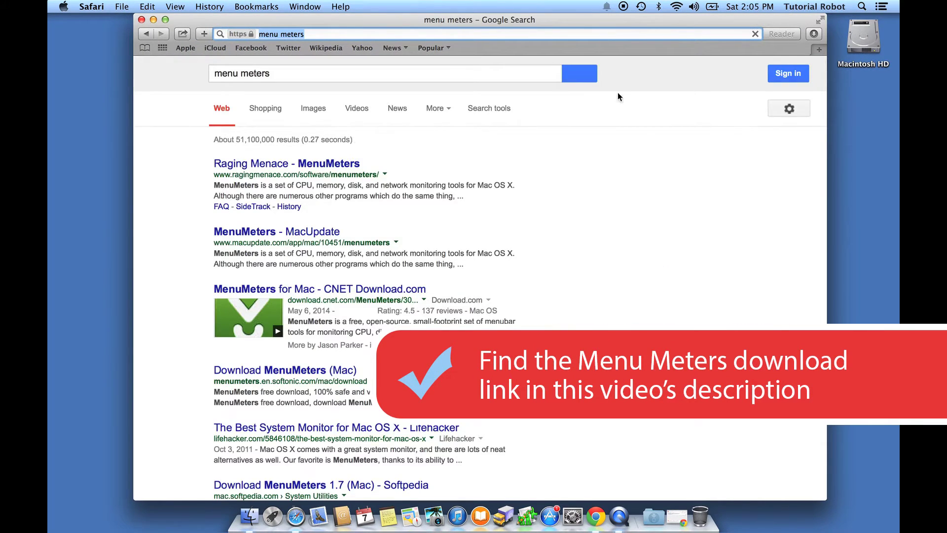
Open the Raging Menace MenuMeters page and download the MenuMeters 1.7 disk image (dmg).
left_click(292, 165)
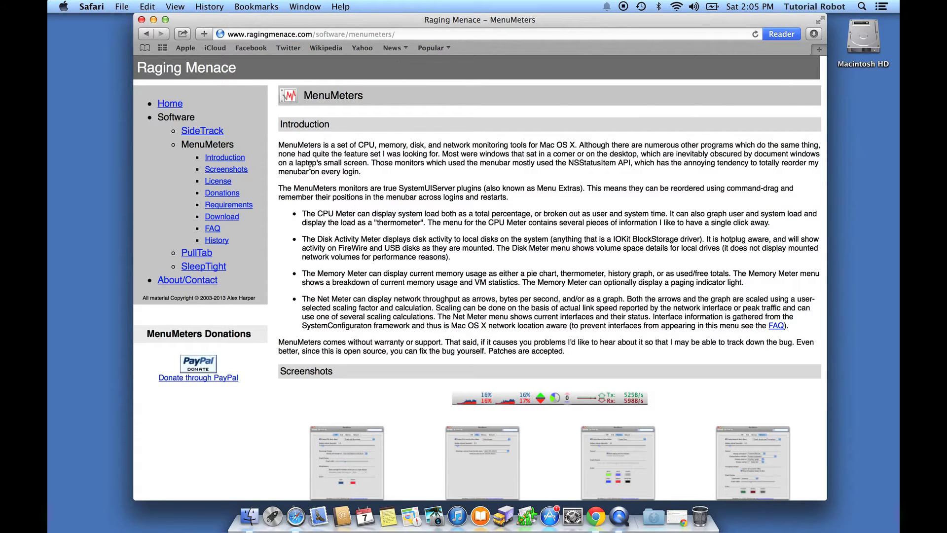
scroll(341, 141, "down", 3)
scroll(340, 139, "down", 3)
scroll(341, 139, "down", 4)
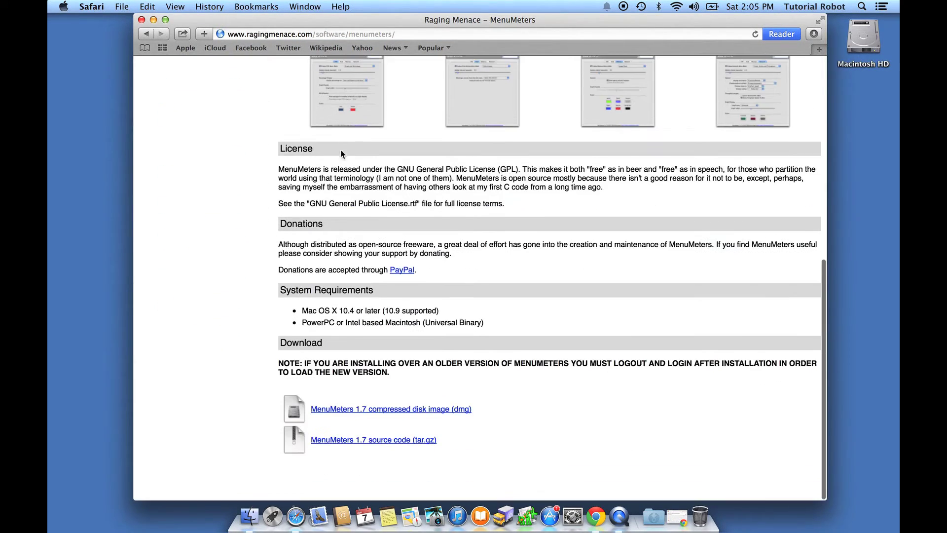
left_click(353, 413)
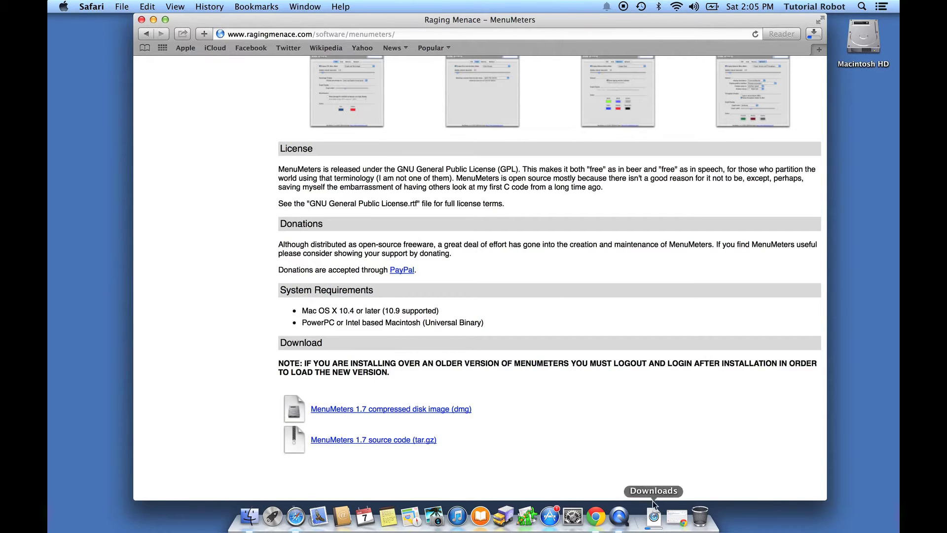
Reveal MenuMeters.dmg in Finder, mount it, and launch MenuMeters Installer.
left_click(654, 518)
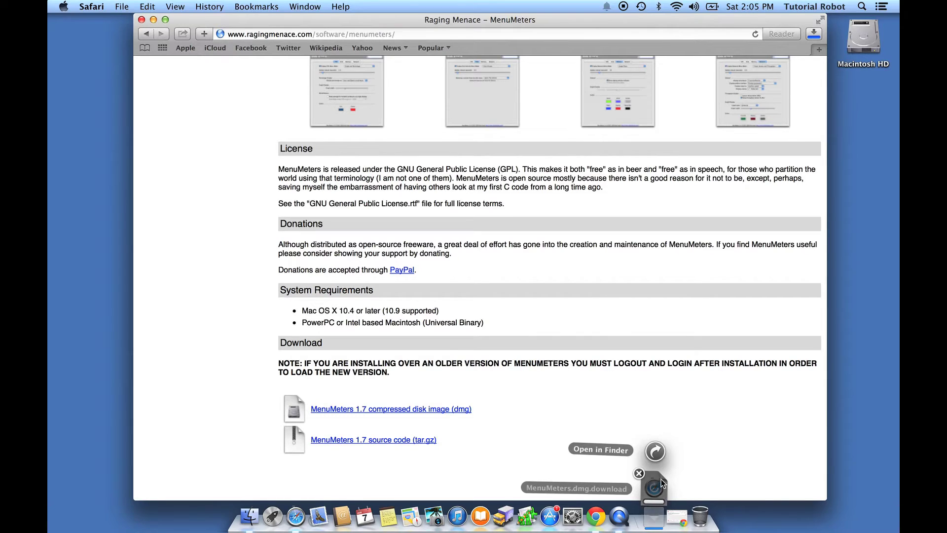
left_click(656, 450)
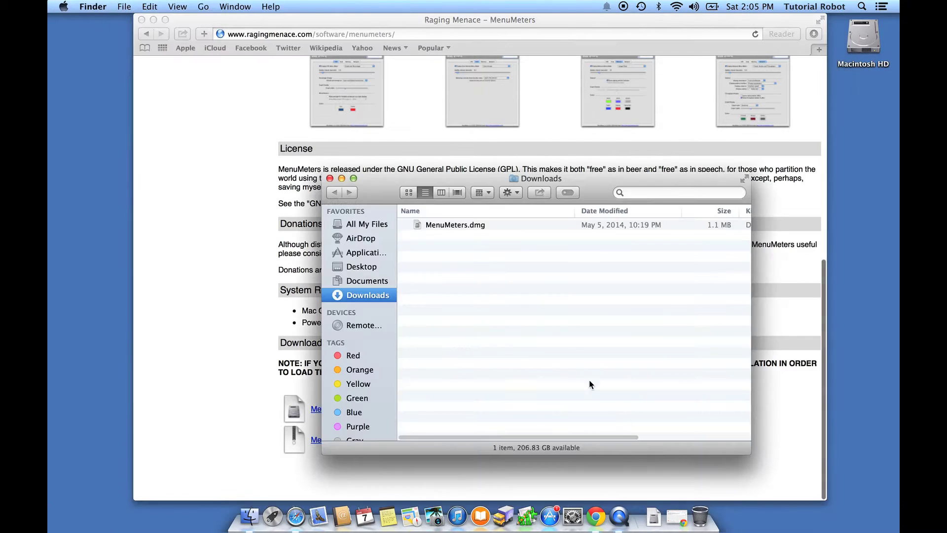
double_click(473, 224)
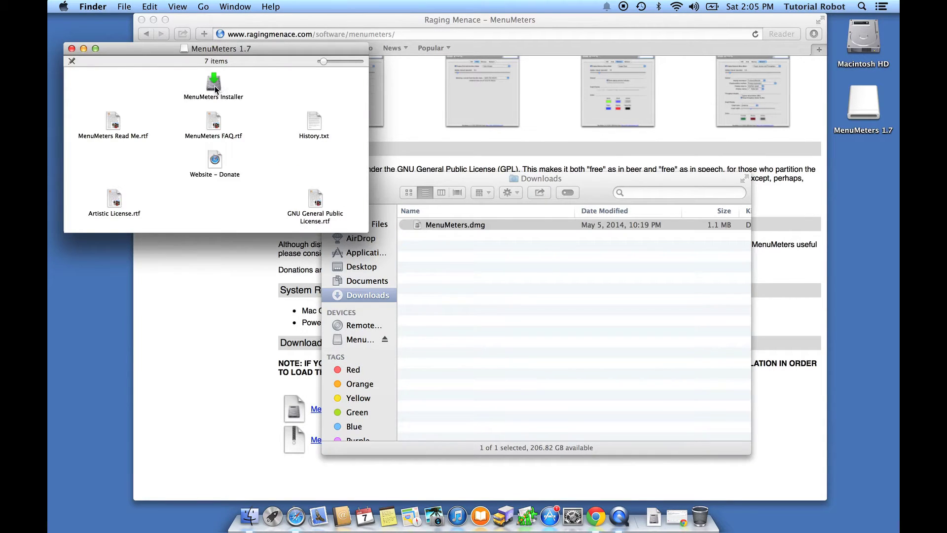
double_click(214, 89)
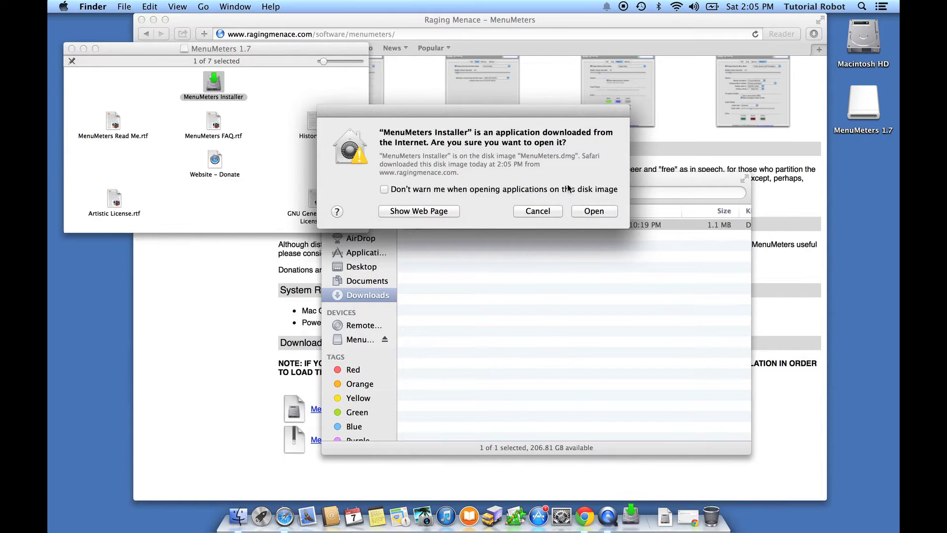
Confirm the installer, authorize the MenuMeters 1.7 update with your password, and acknowledge success.
left_click(594, 211)
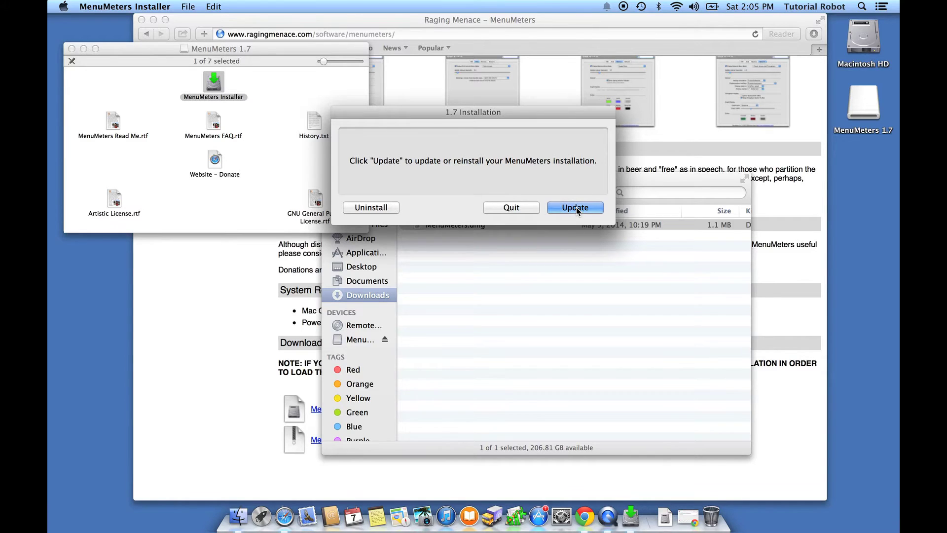
left_click(576, 207)
type("••")
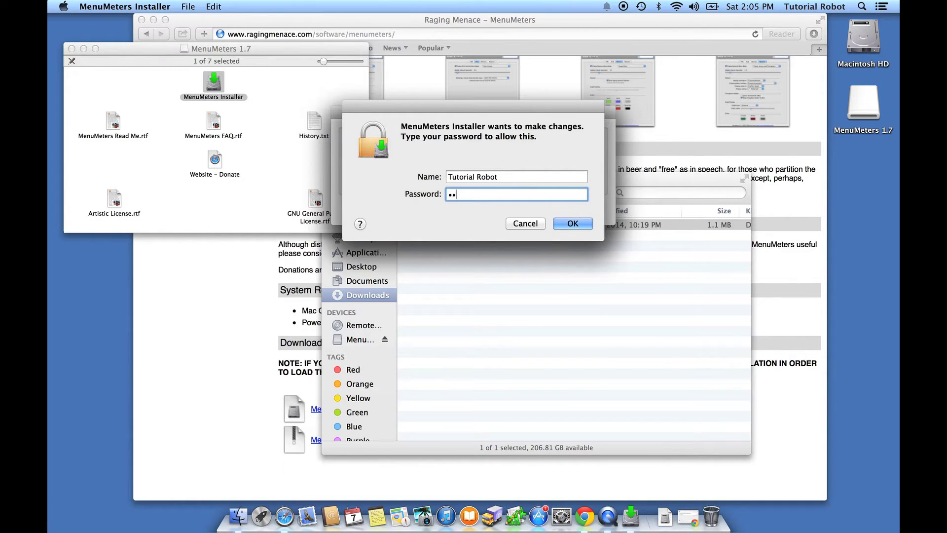
type("•••••••••••")
key("Return")
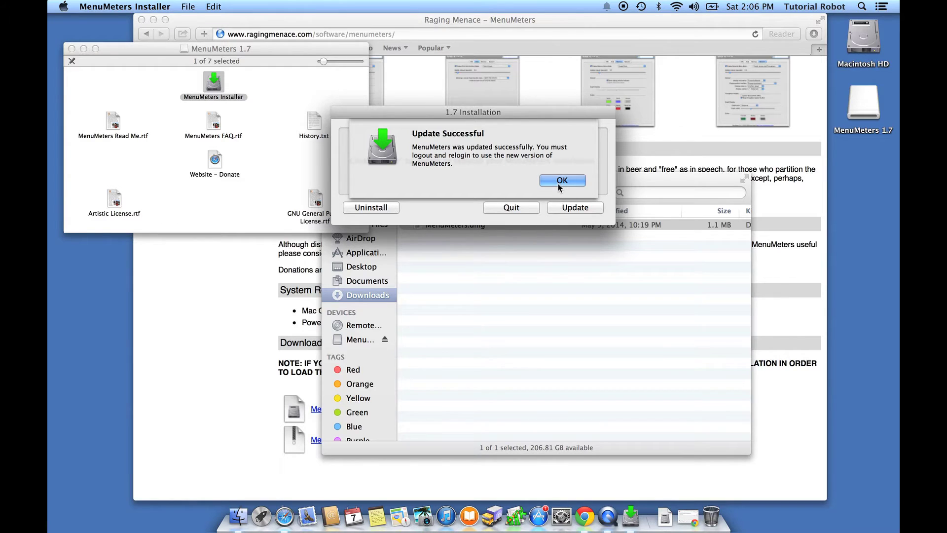
left_click(558, 184)
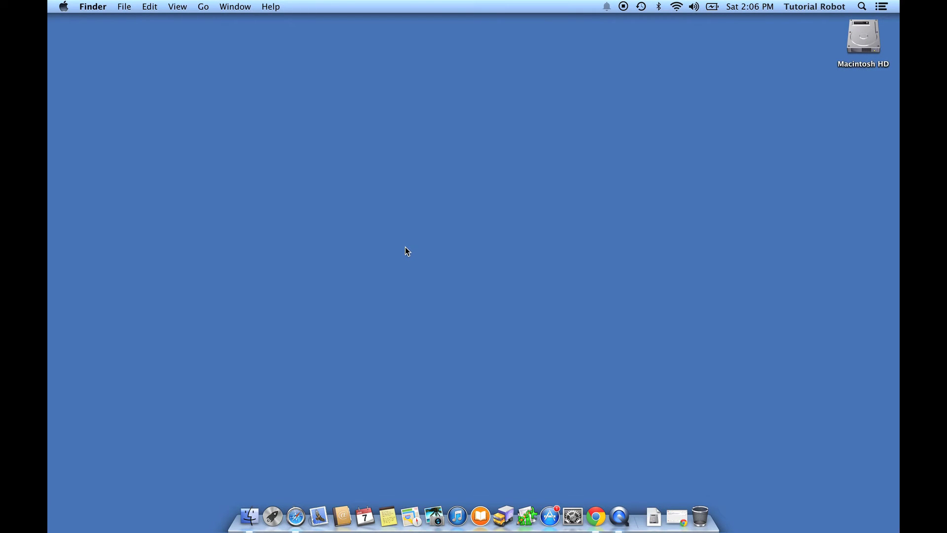
Launch System Preferences from the Apple menu.
left_click(63, 6)
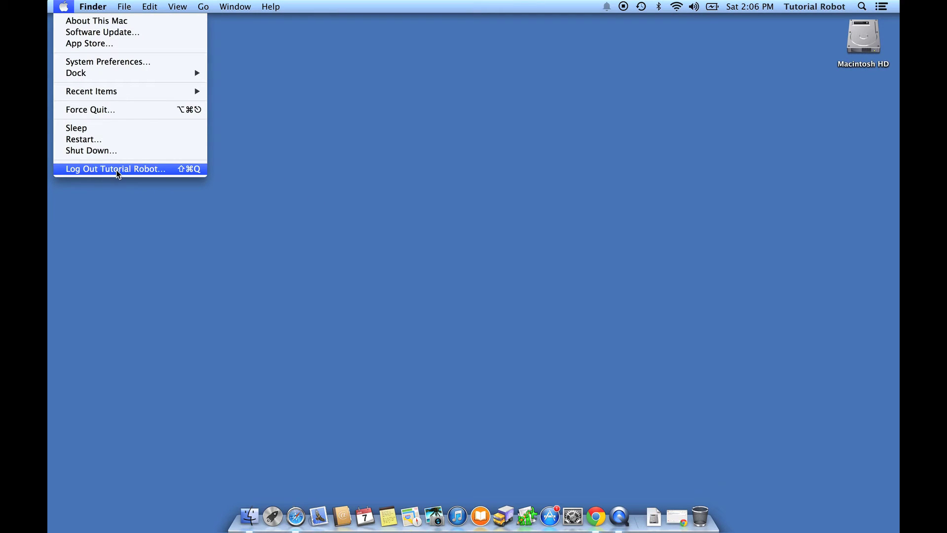
left_click(120, 62)
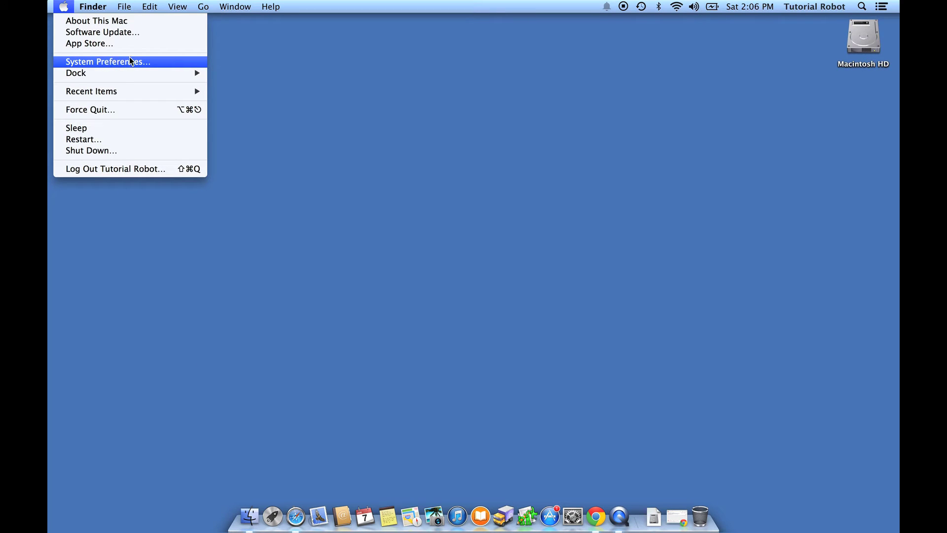
left_click(135, 62)
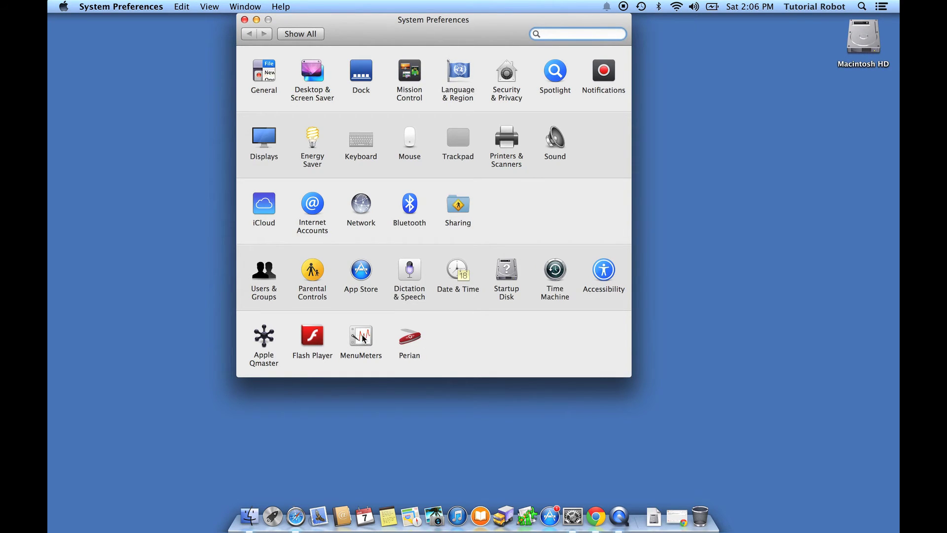
Open the MenuMeters pane and switch the CPU meter on, then back off.
left_click(363, 339)
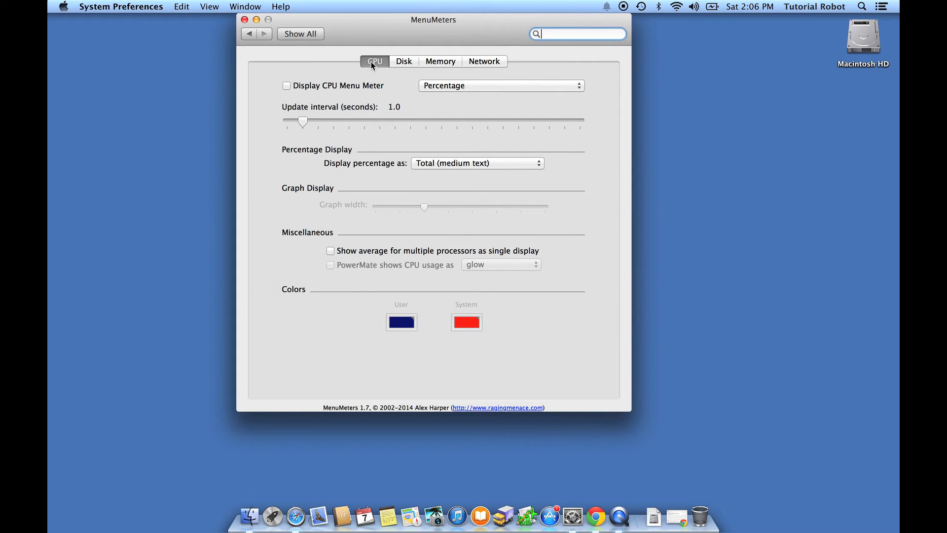
left_click(287, 86)
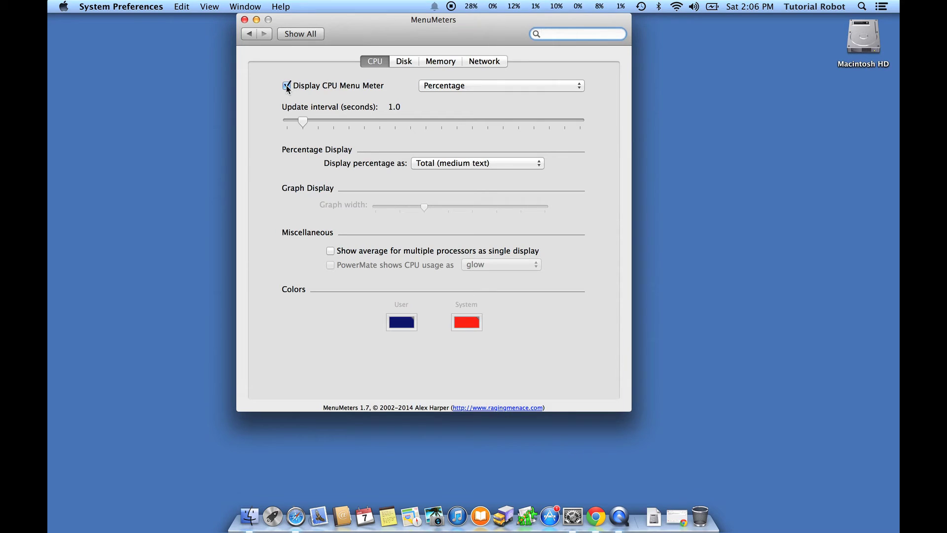
left_click(288, 86)
On the Disk Activity settings, switch the disk meter on, then back off.
left_click(406, 65)
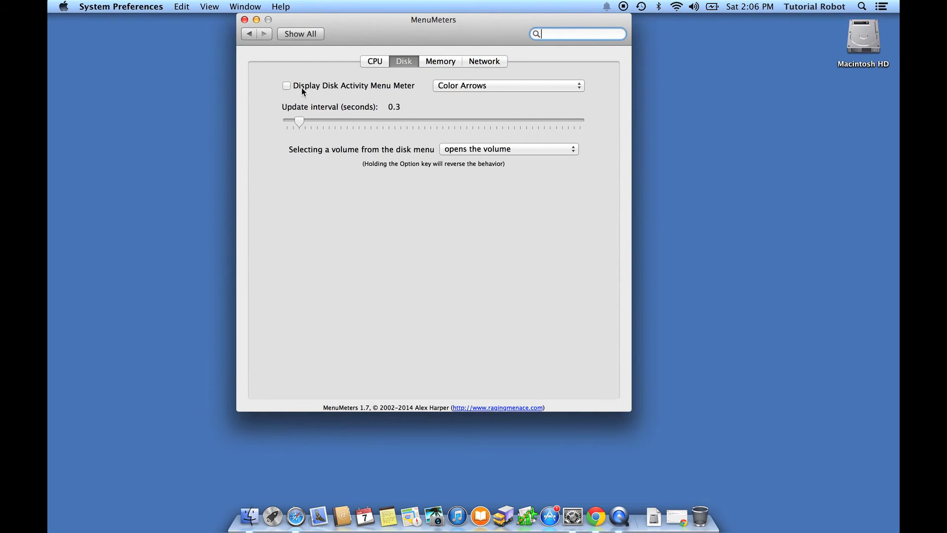
left_click(287, 86)
left_click(288, 86)
left_click(288, 86)
Switch the Memory meter on and off, then move to the Network settings.
left_click(431, 63)
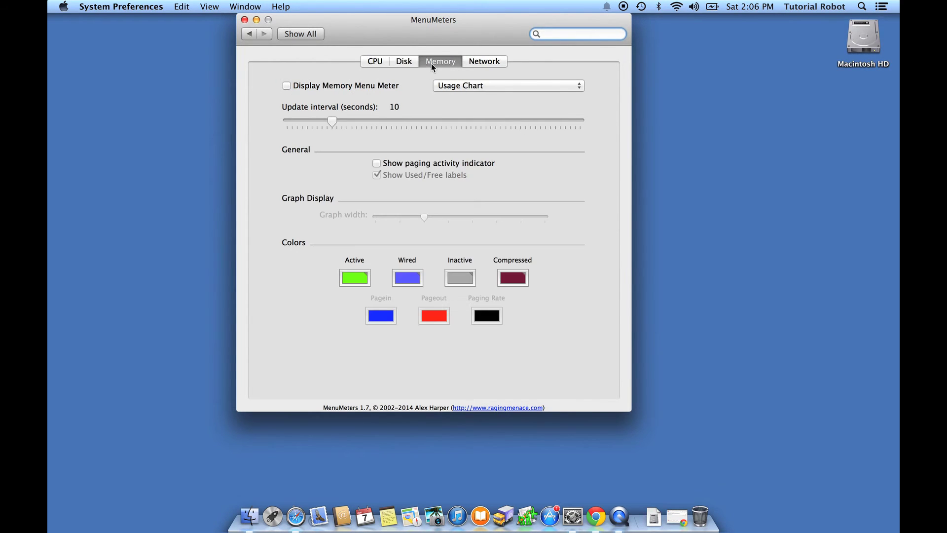
left_click(288, 87)
left_click(288, 86)
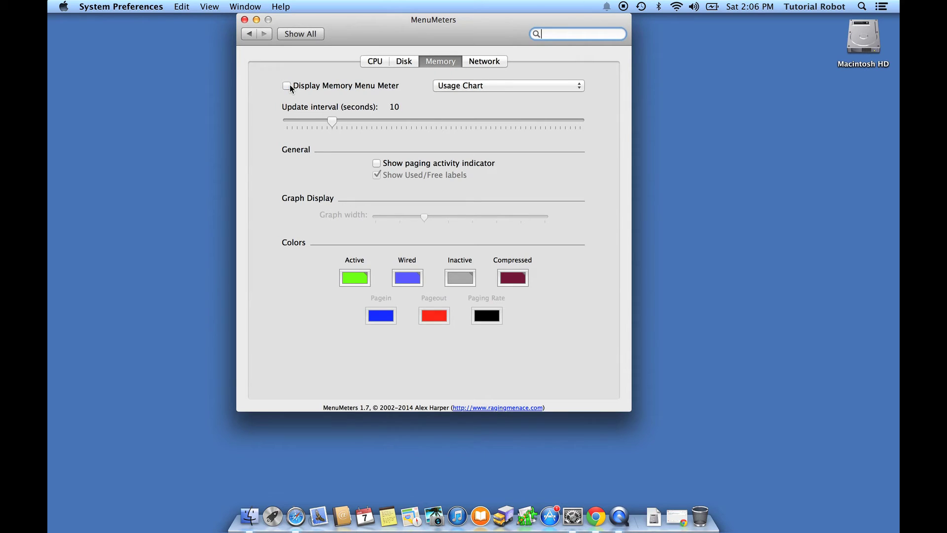
left_click(490, 62)
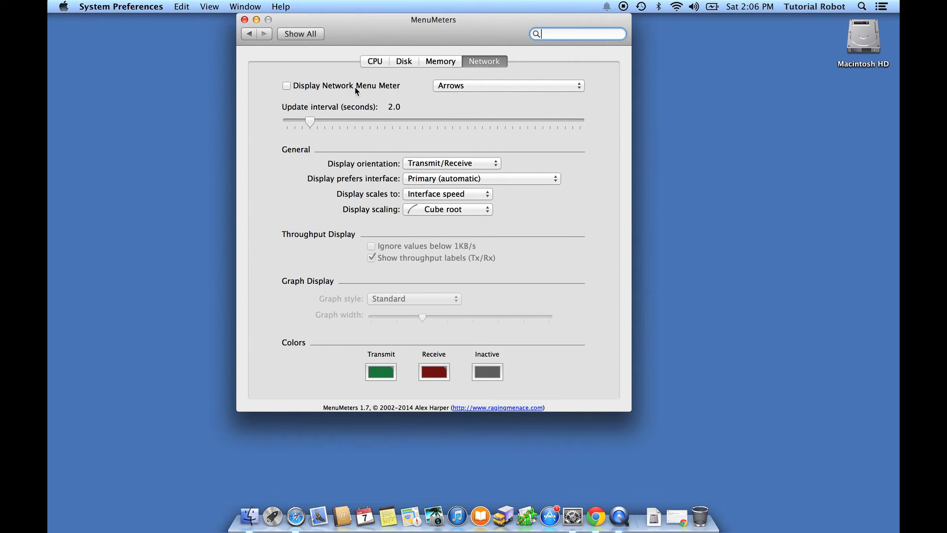
Enable the Network meter in Throughput display mode, then hide the browser to view preferences.
left_click(287, 86)
left_click(484, 88)
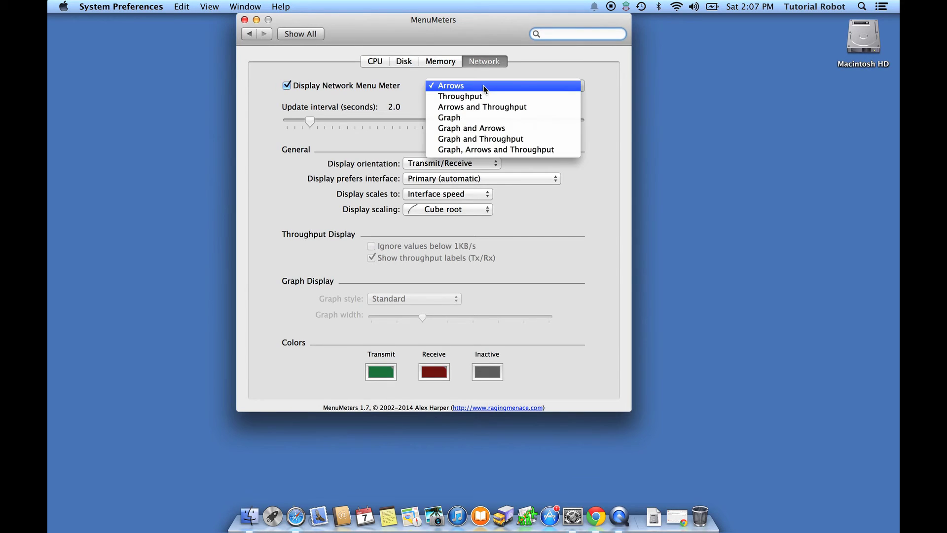
left_click(494, 98)
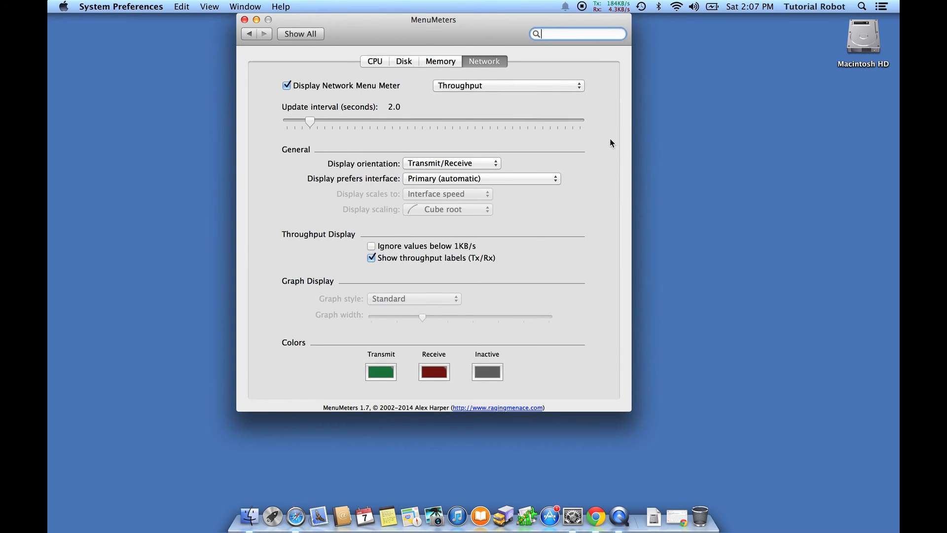
left_click(677, 517)
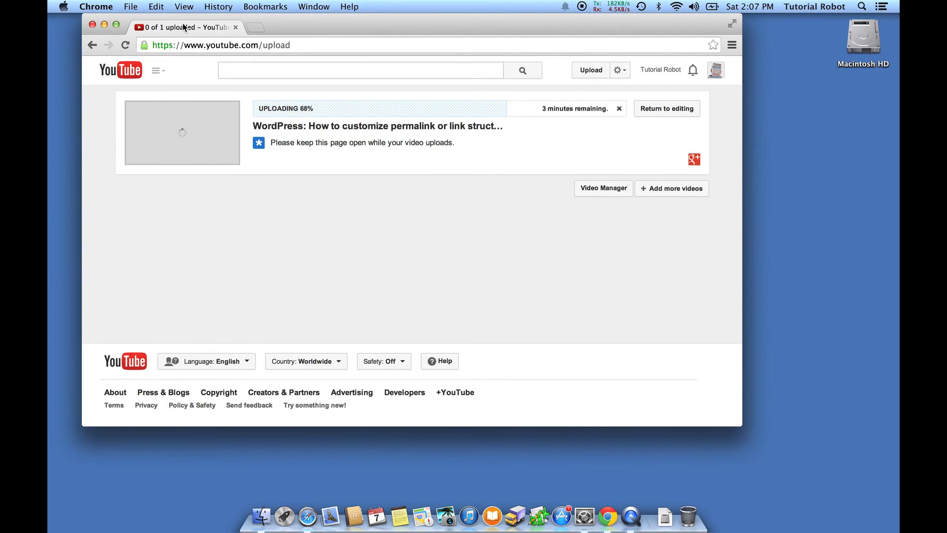
left_click(105, 25)
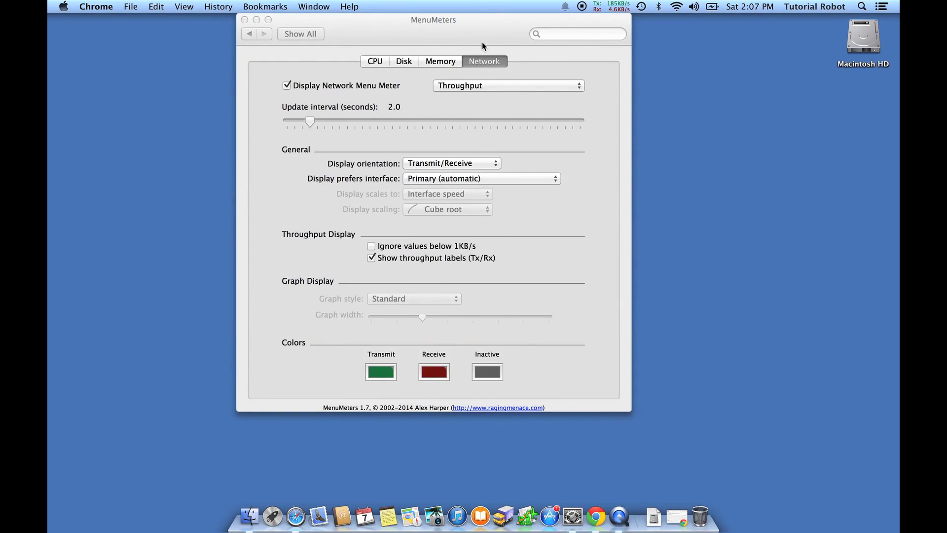
left_click(482, 31)
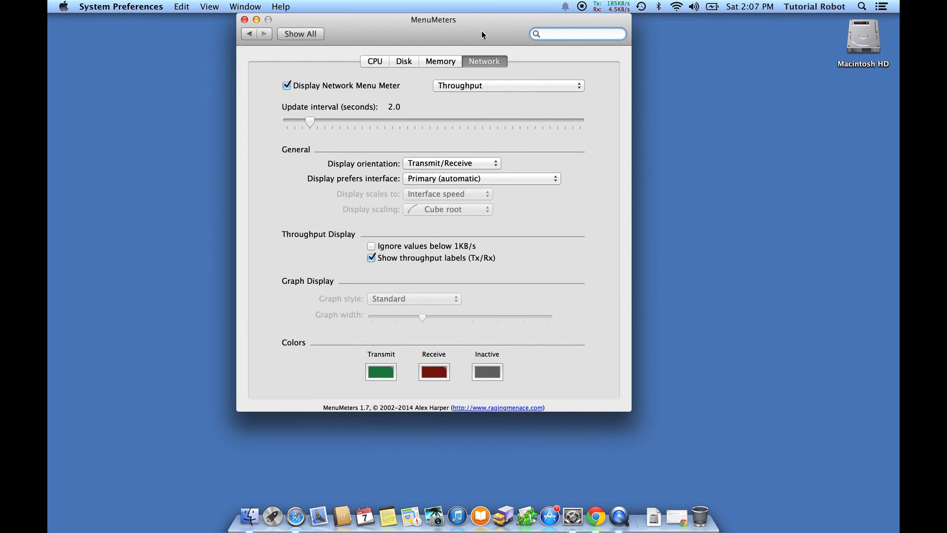